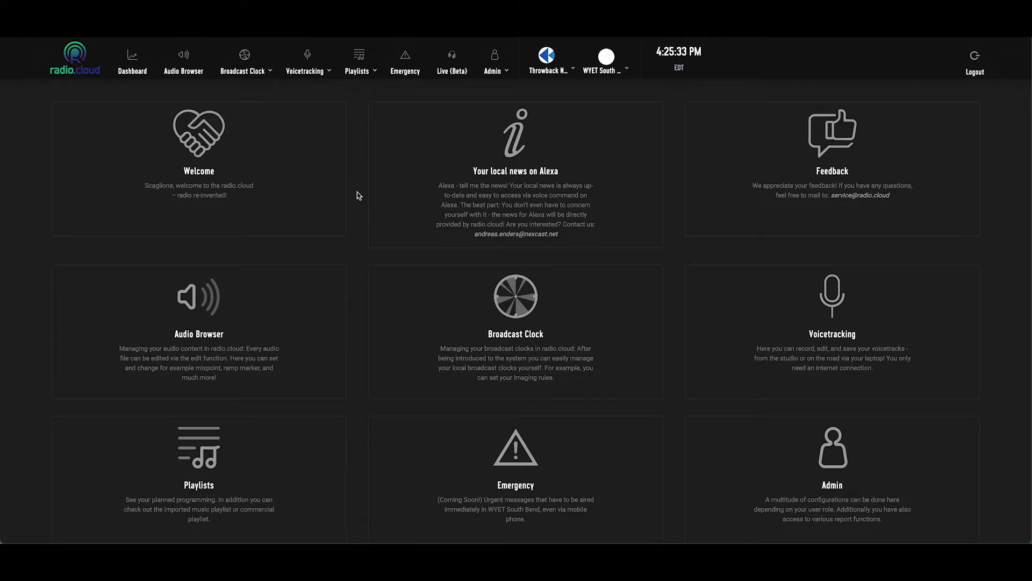
Step: Open the Local Playlists log for Tuesday 2022-06-14 at hour 07
click(372, 72)
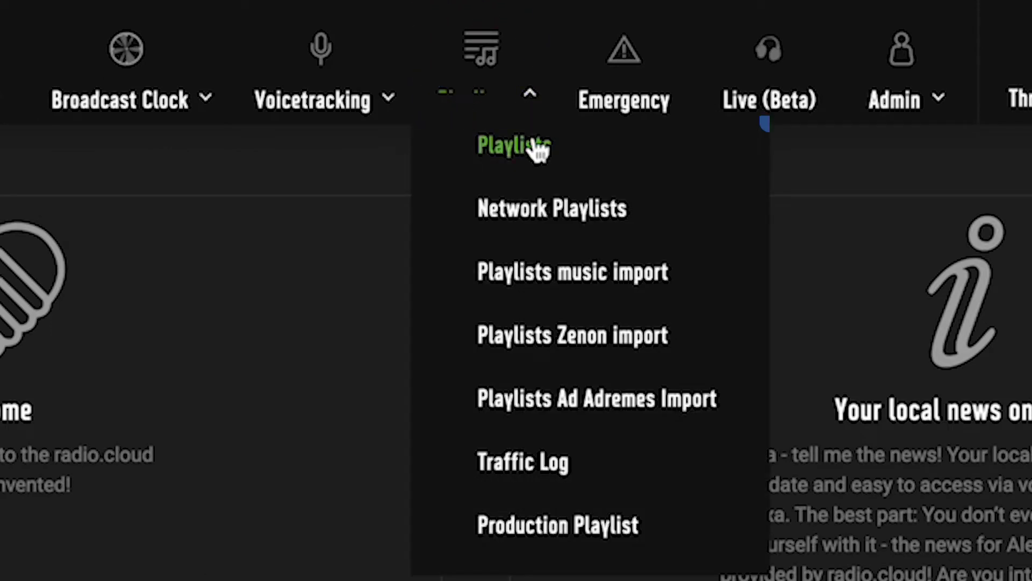
click(537, 150)
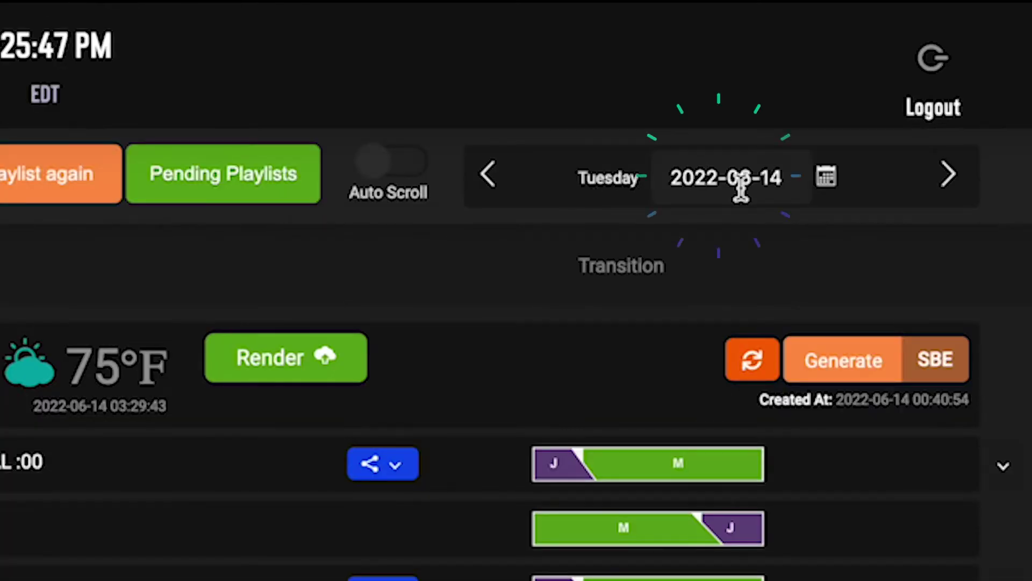
click(903, 97)
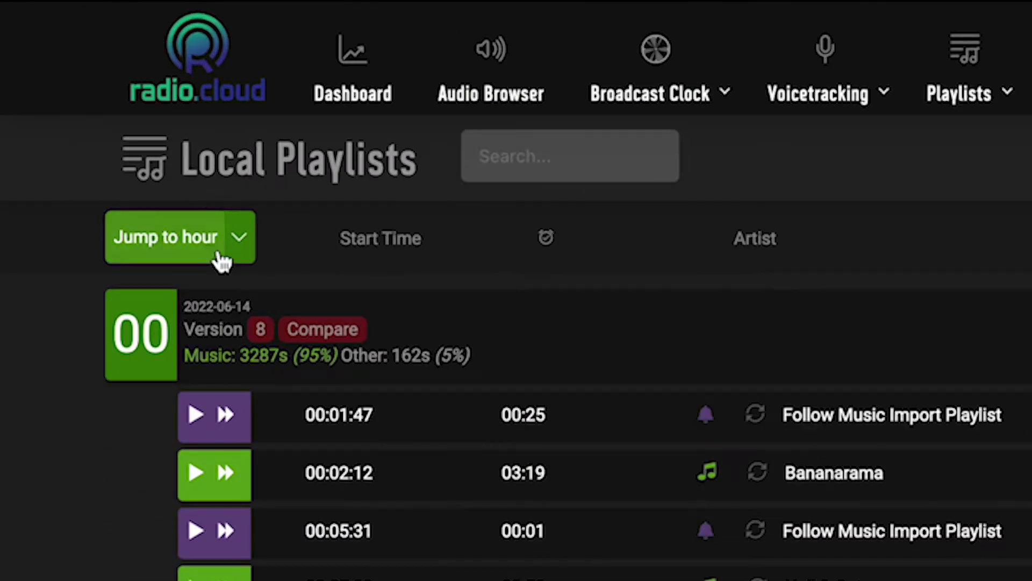
click(249, 245)
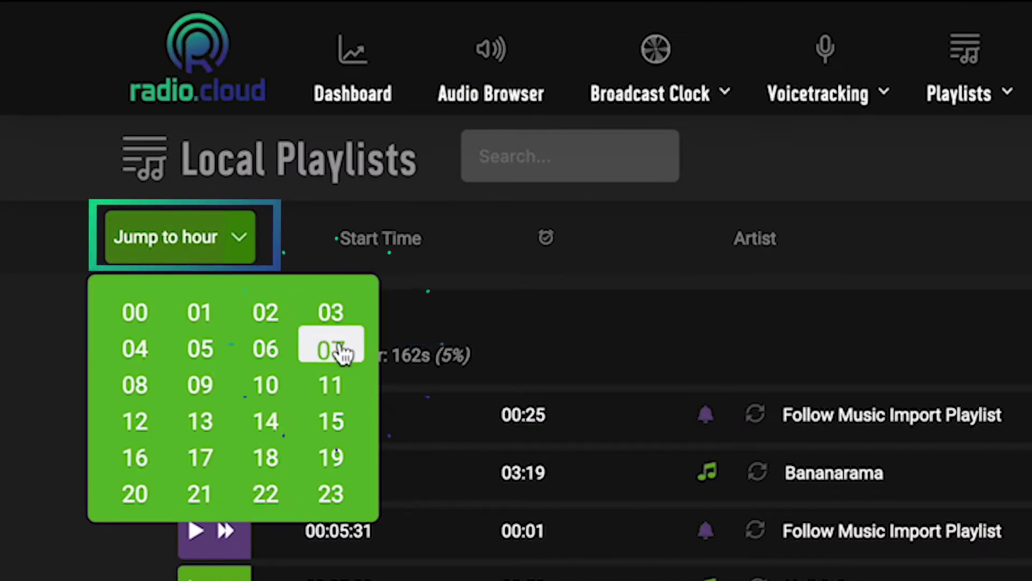
click(340, 352)
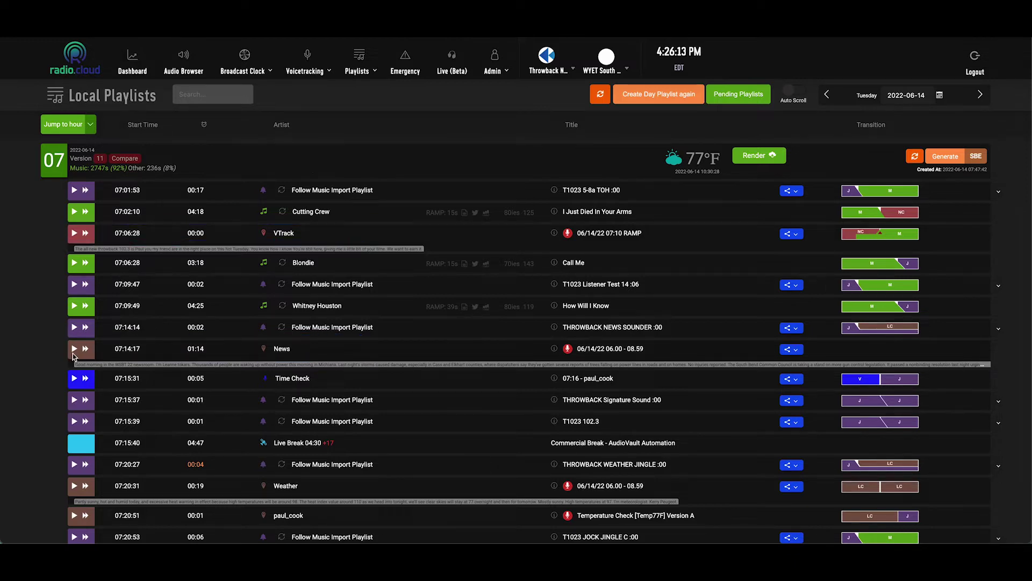
Step: Show Bryan Adams' artist info and browse his Wikipedia, Facebook and Twitter panels
scroll(75, 355, down, 7)
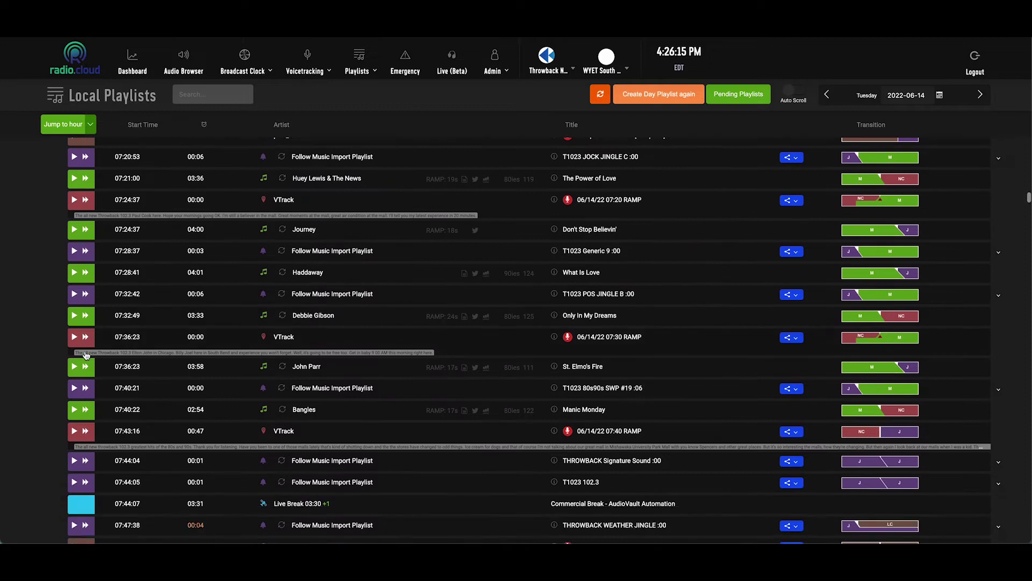
scroll(86, 355, down, 5)
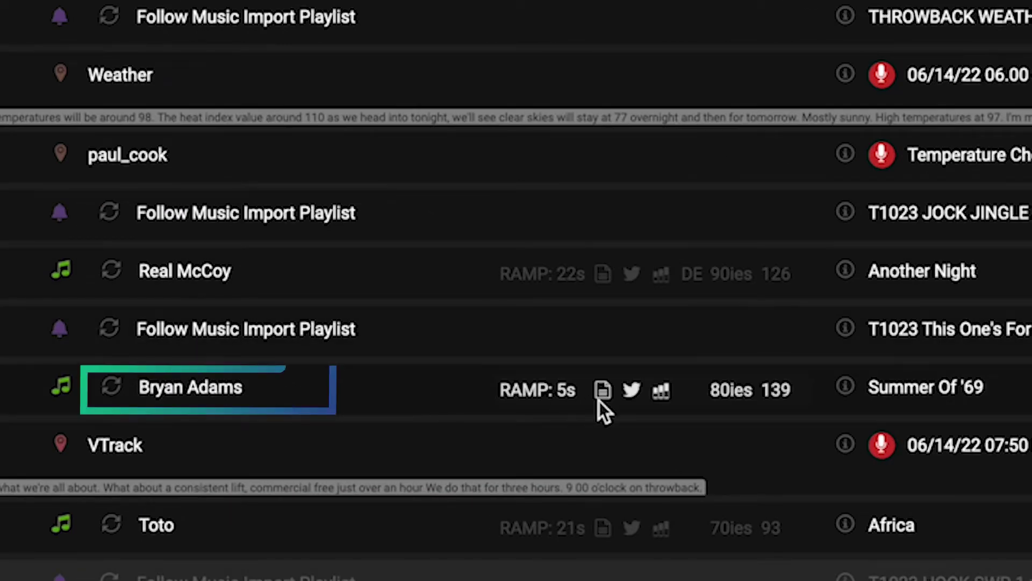
click(634, 396)
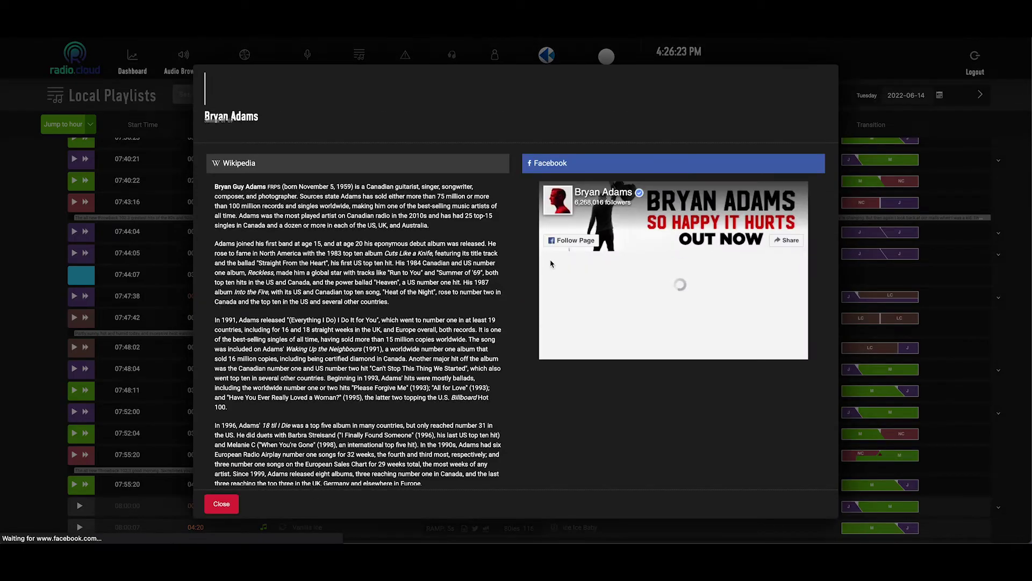
scroll(529, 296, down, 5)
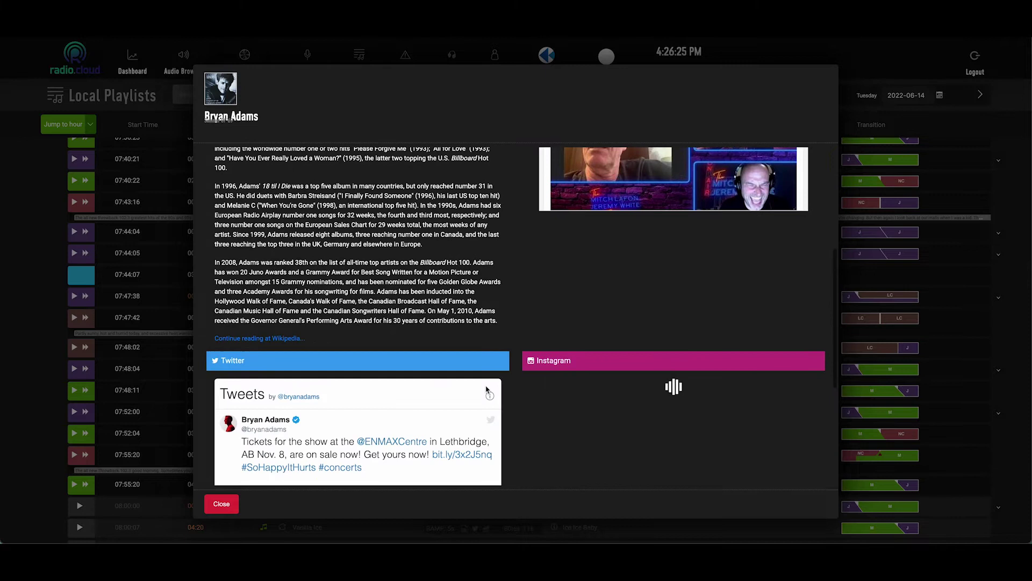
scroll(439, 310, up, 4)
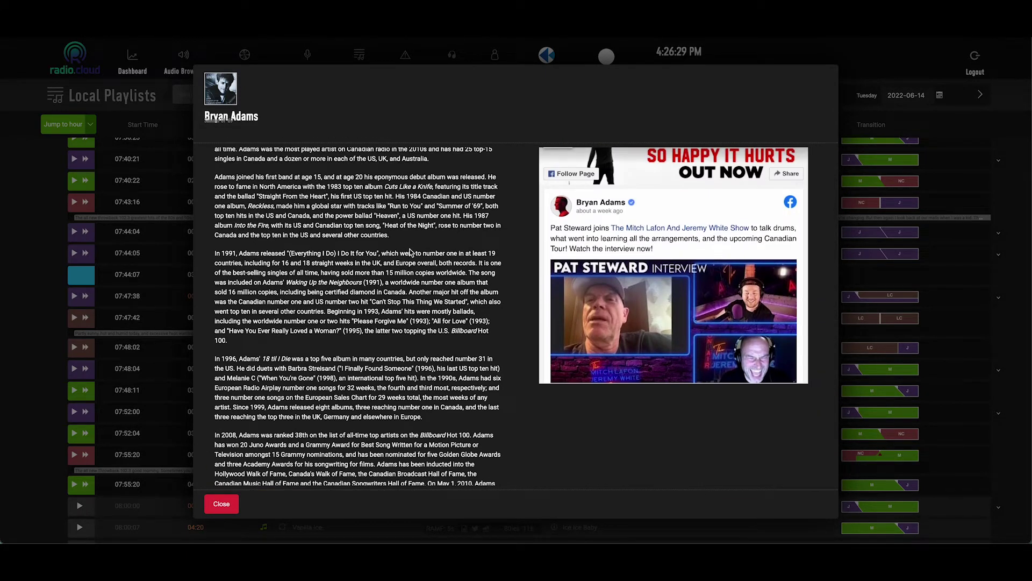
scroll(527, 356, up, 1)
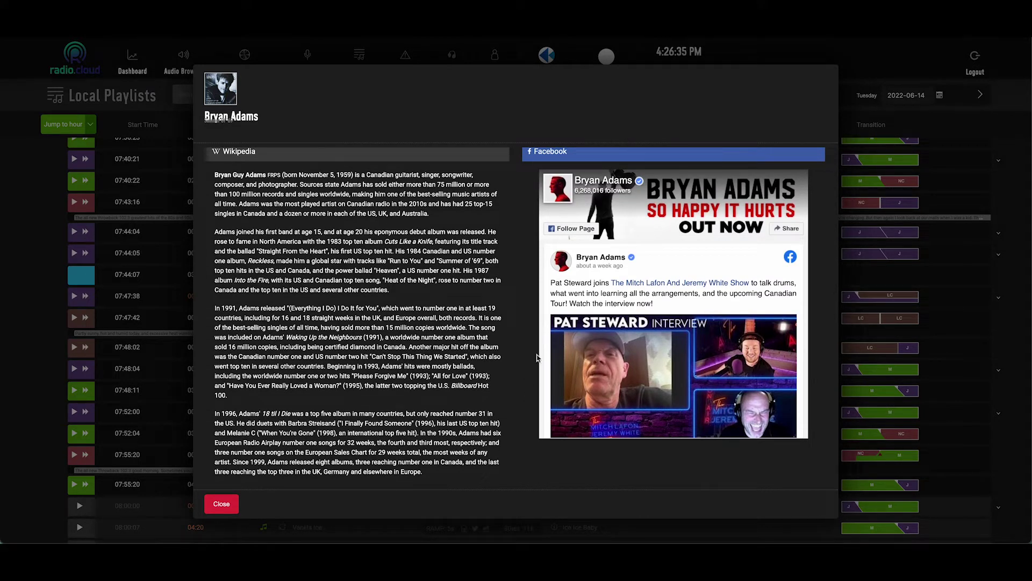
Step: Close Bryan Adams' info, then view and close the audio stats for Real McCoy's 'Another Night'
click(228, 503)
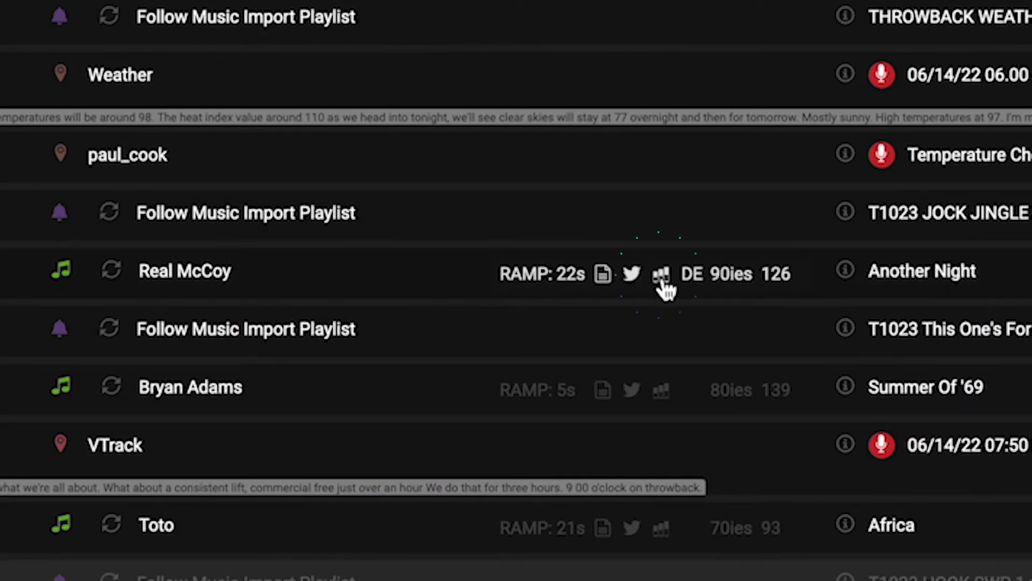
click(662, 277)
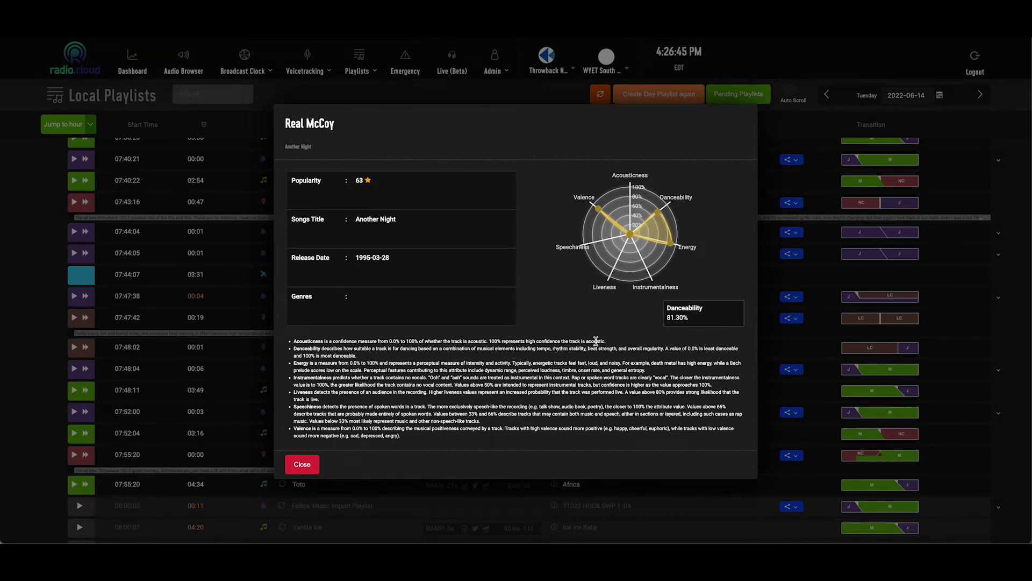
click(302, 464)
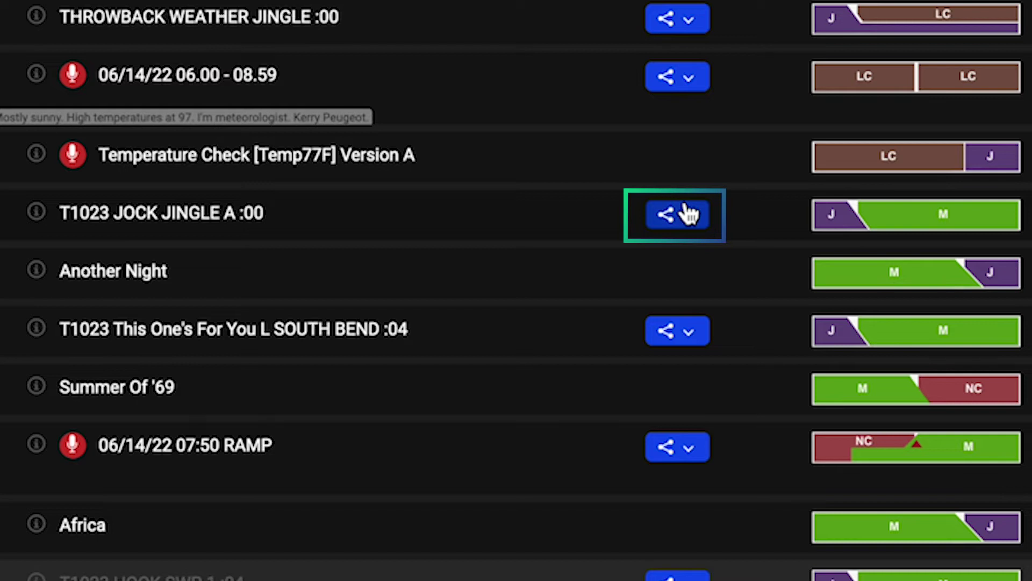
click(688, 216)
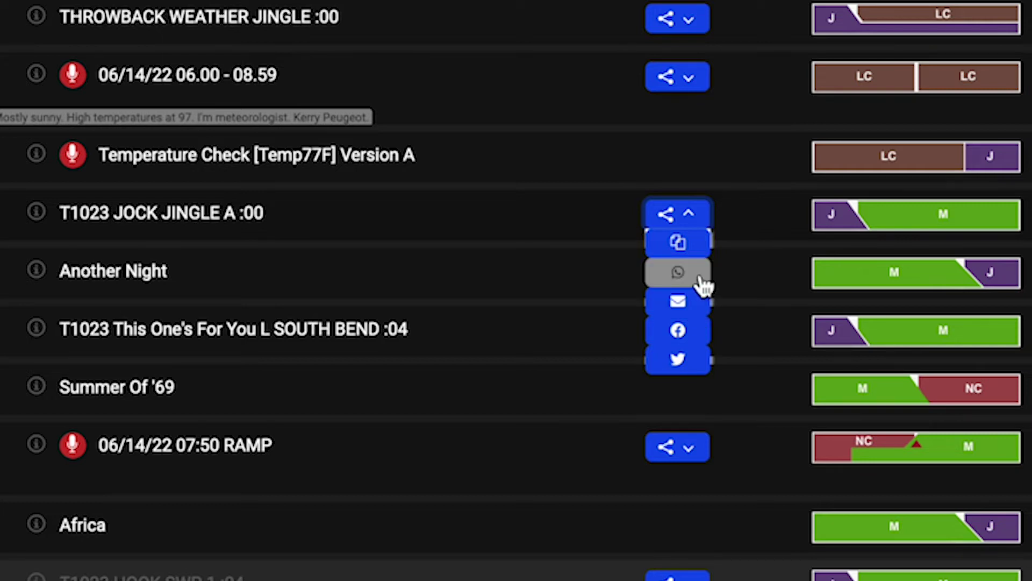
click(691, 218)
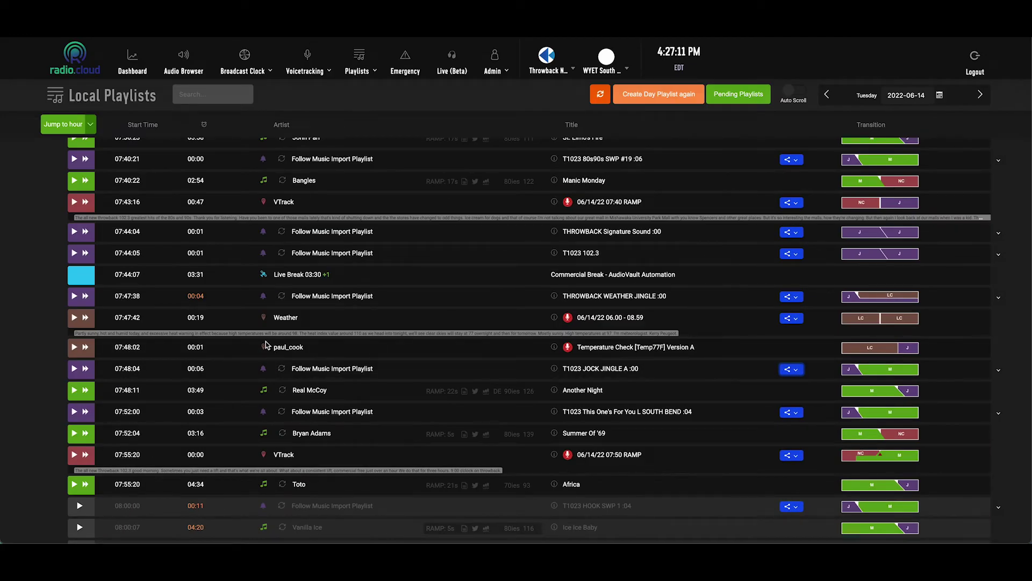
scroll(265, 344, up, 5)
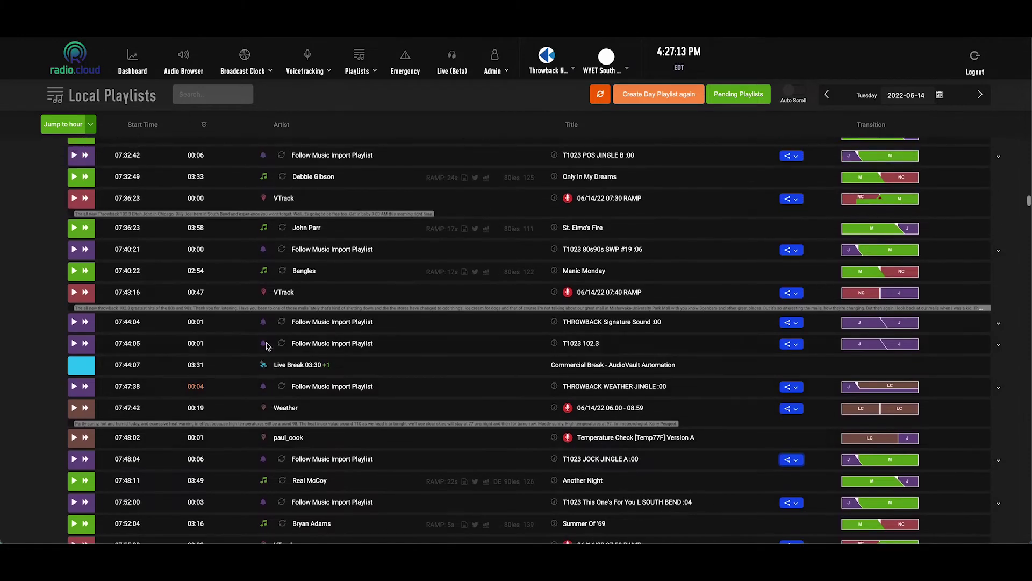
scroll(267, 345, up, 7)
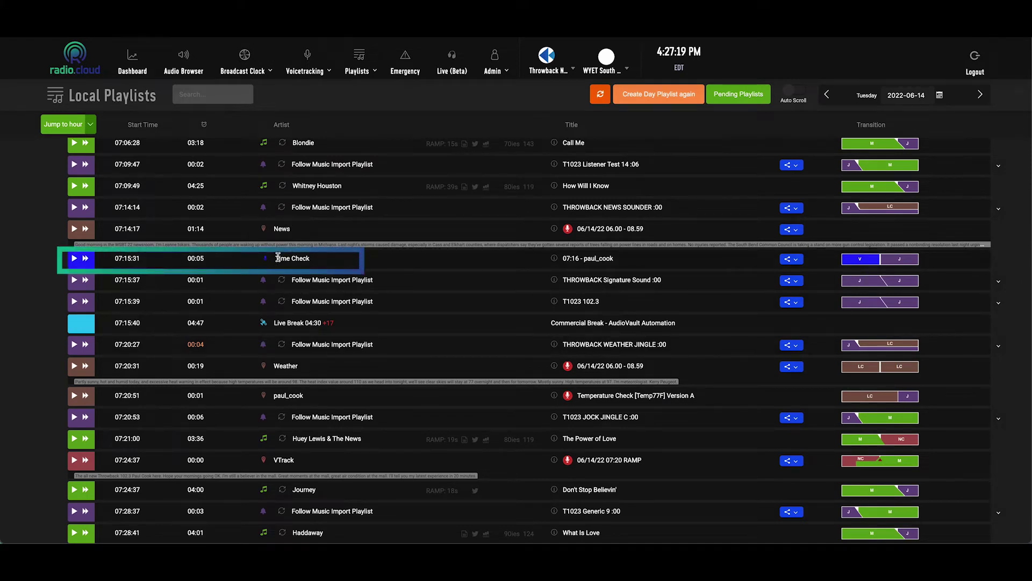
scroll(187, 348, down, 1)
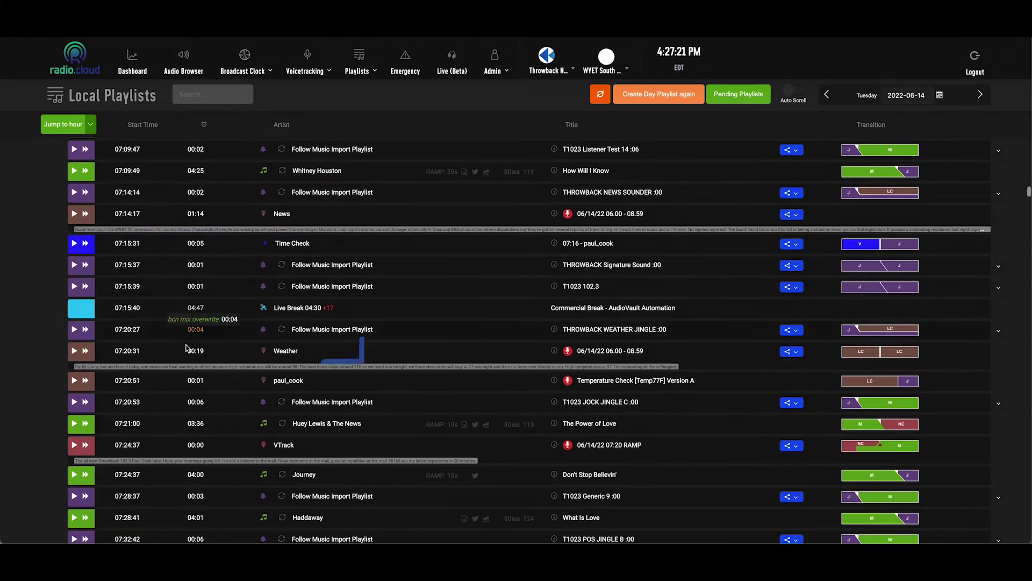
scroll(284, 353, up, 10)
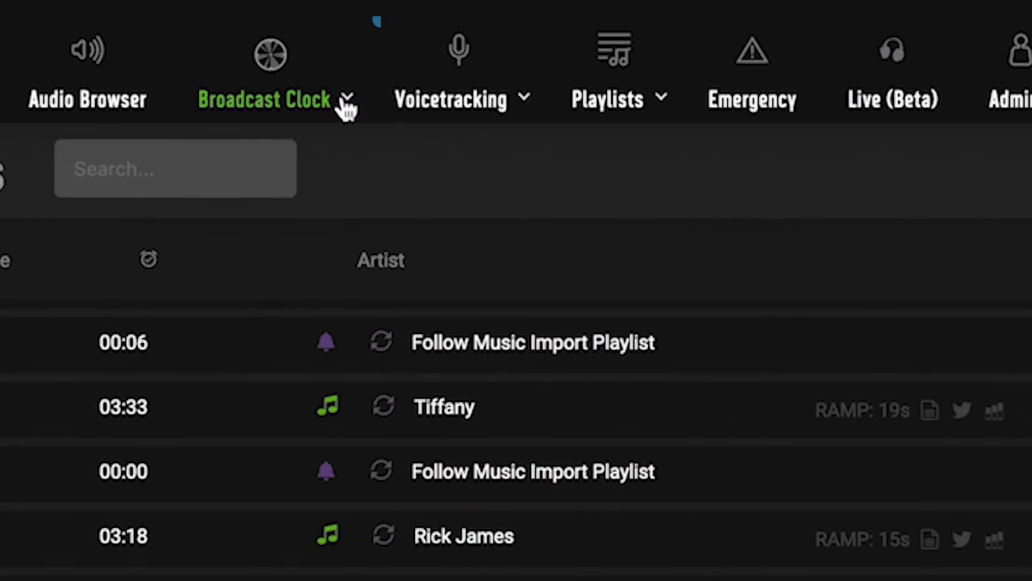
Step: Switch the Broadcast Clock page to the N: TNR Network station and start a new clock
click(344, 100)
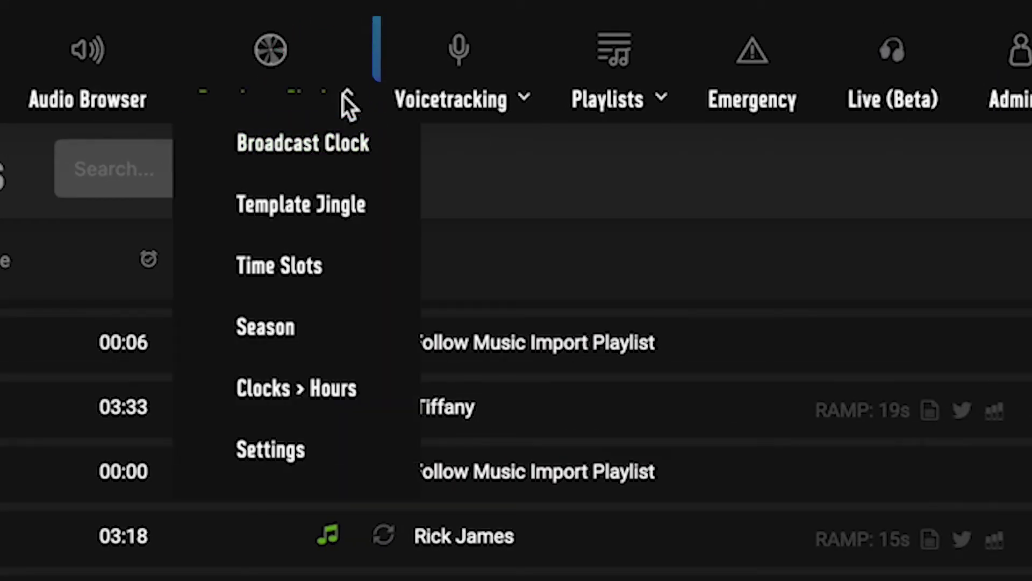
click(315, 144)
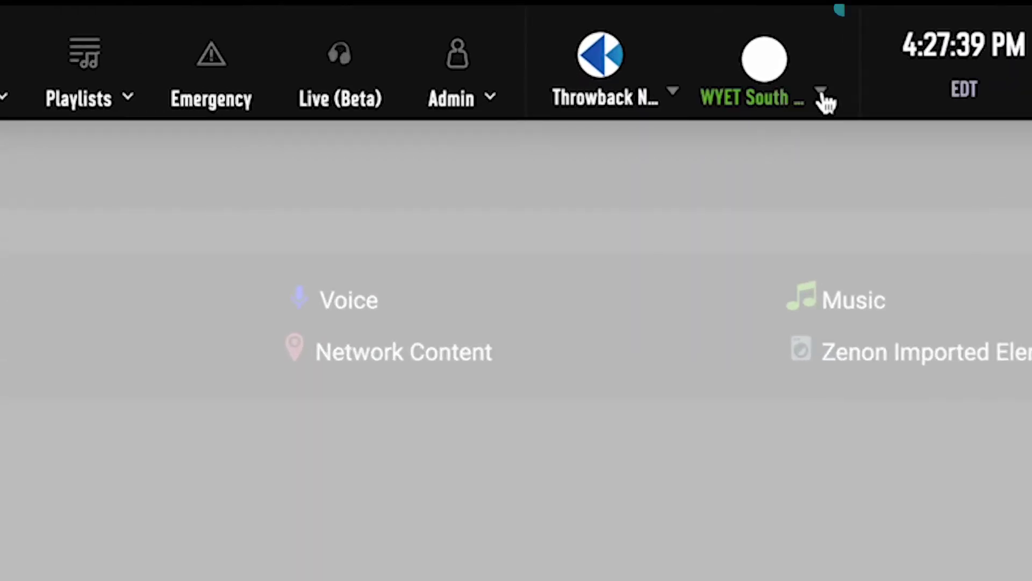
click(821, 96)
click(804, 144)
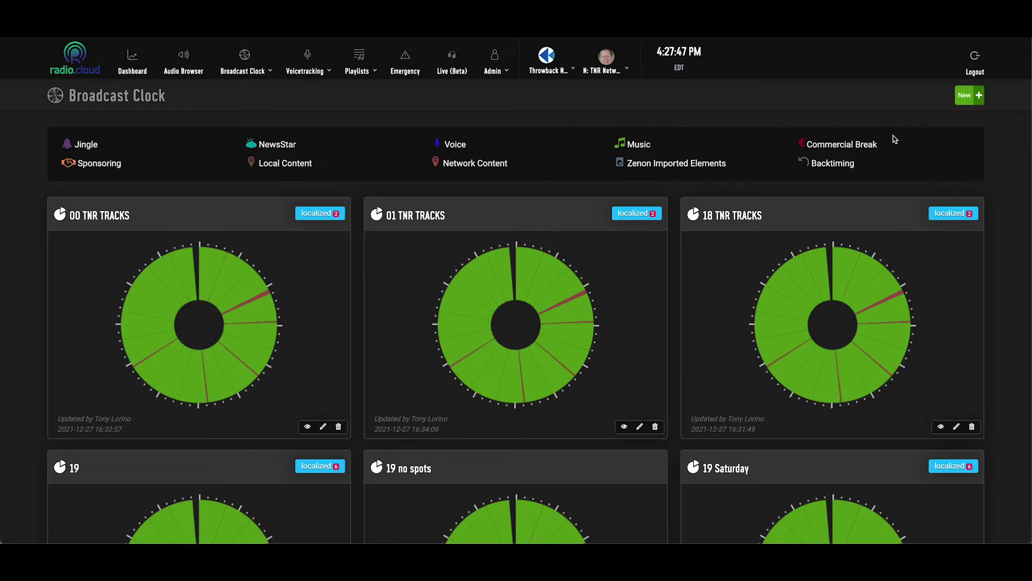
click(968, 100)
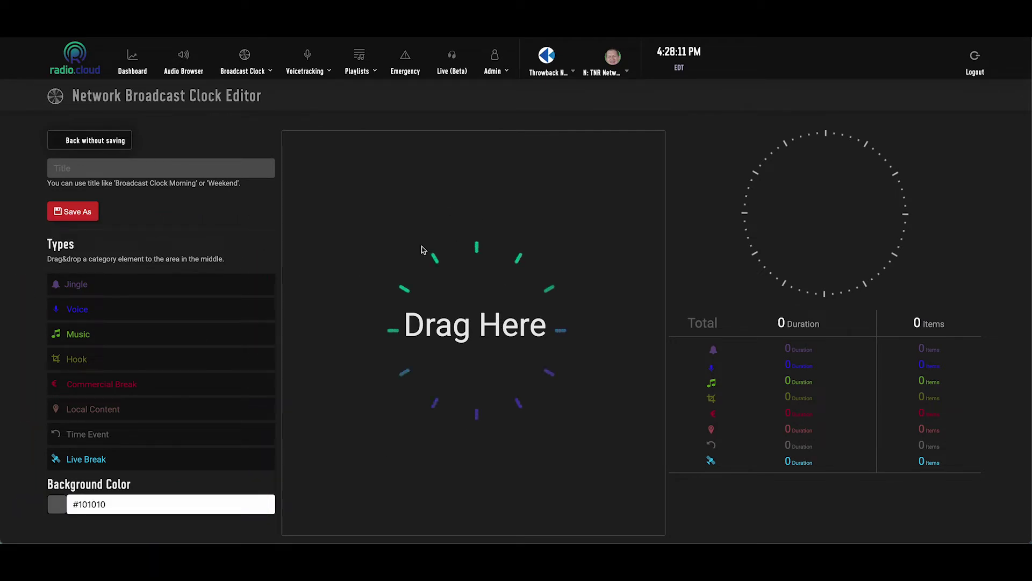
Step: Place a jingle, two music titles and a voice element at the start of the clock
drag(89, 281, 376, 215)
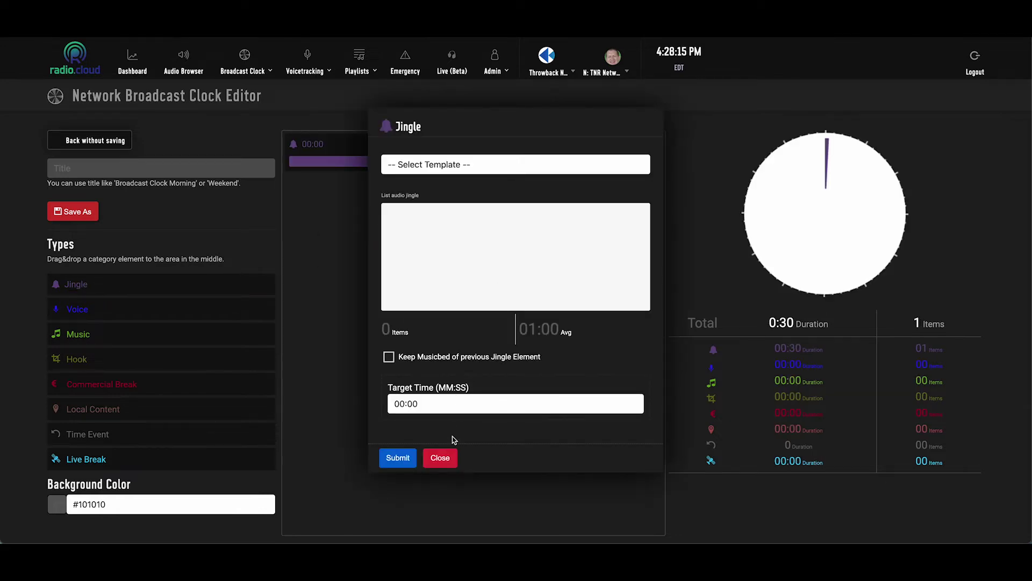
click(440, 457)
drag(91, 334, 387, 288)
click(439, 349)
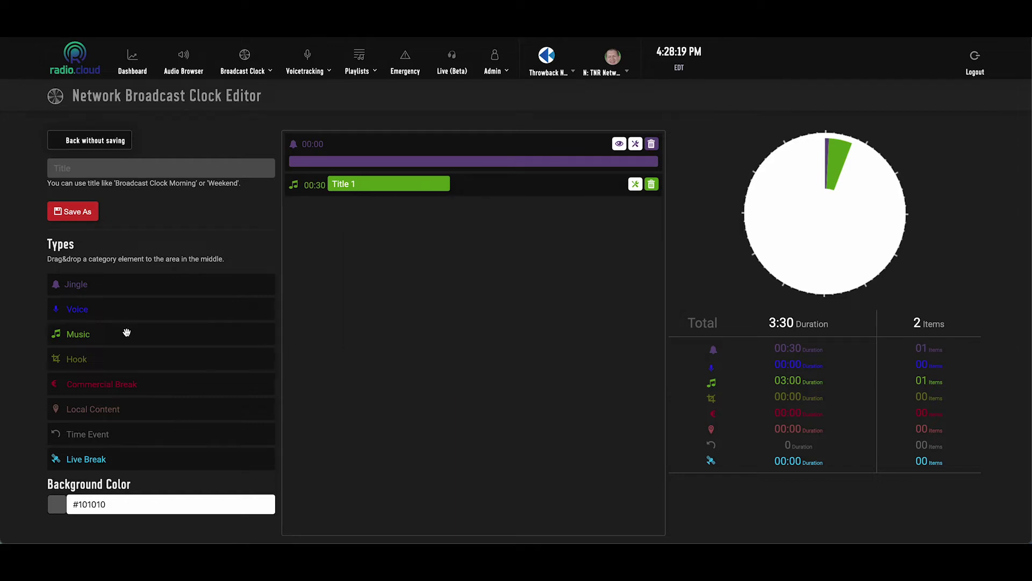
drag(127, 333, 371, 293)
click(439, 347)
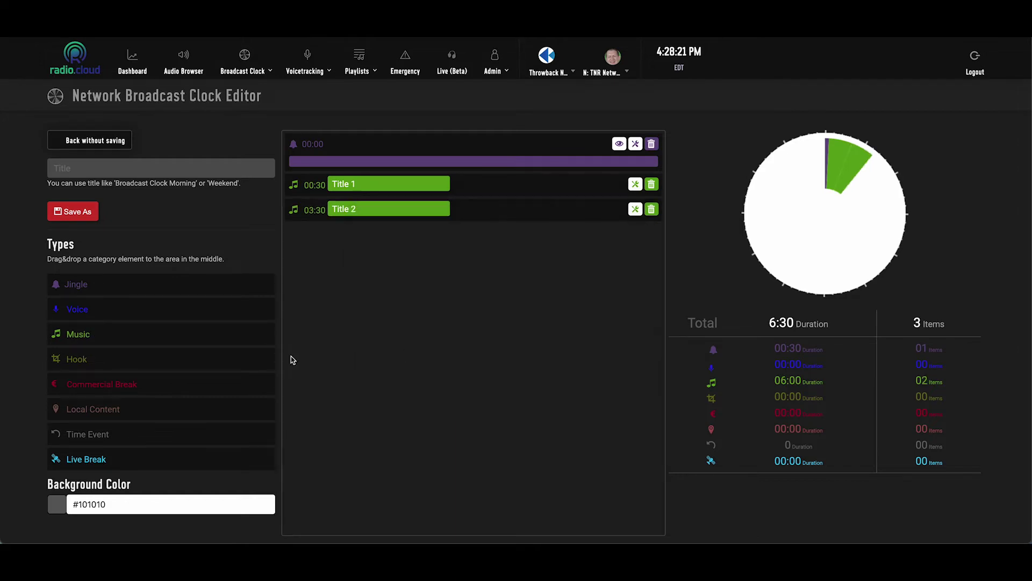
drag(91, 314, 374, 295)
click(439, 362)
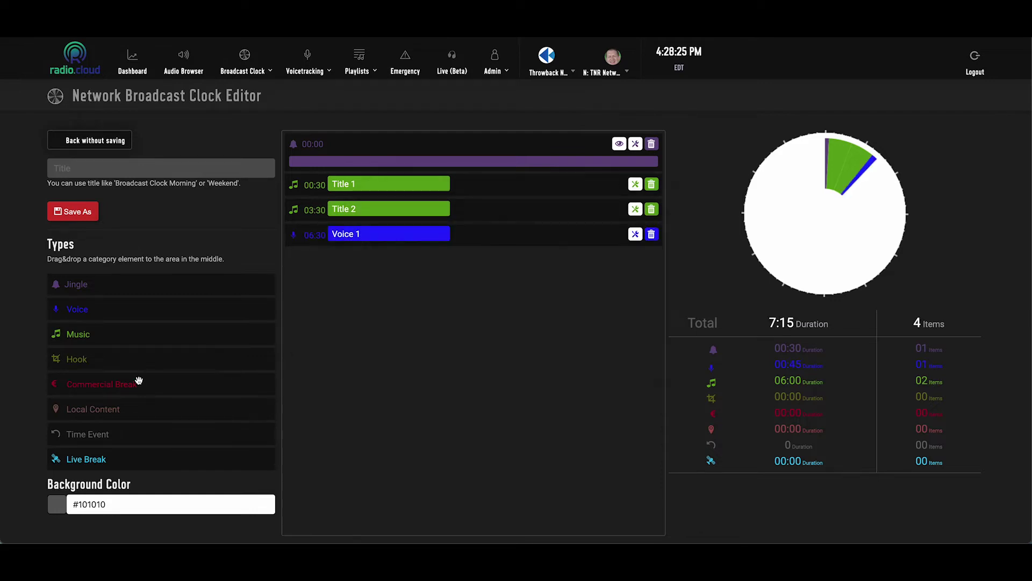
Step: Add local content at 07:15, music at 10:15, a jingle at 13:15 and a commercial break at 13:45
drag(113, 409, 375, 319)
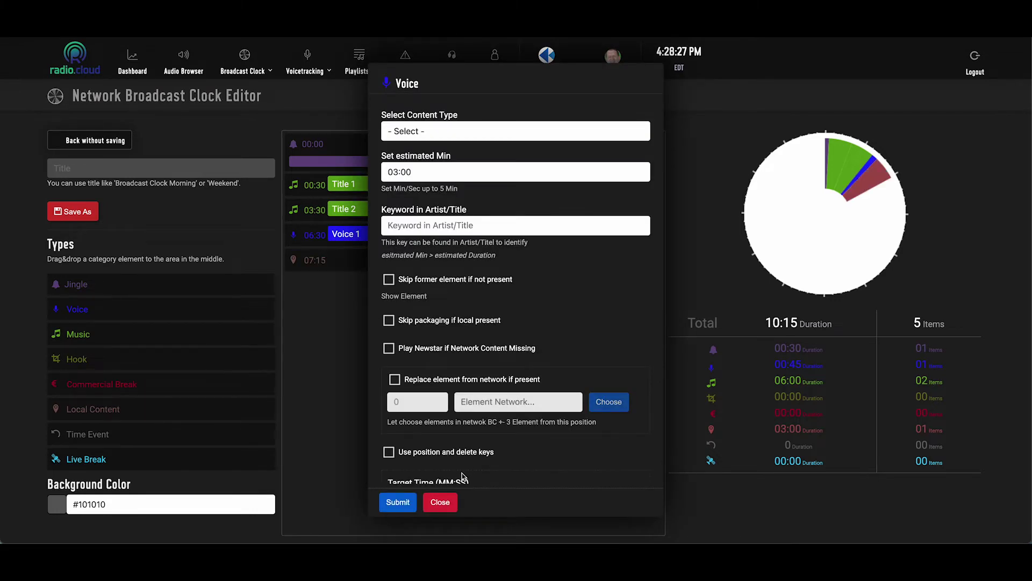
click(440, 501)
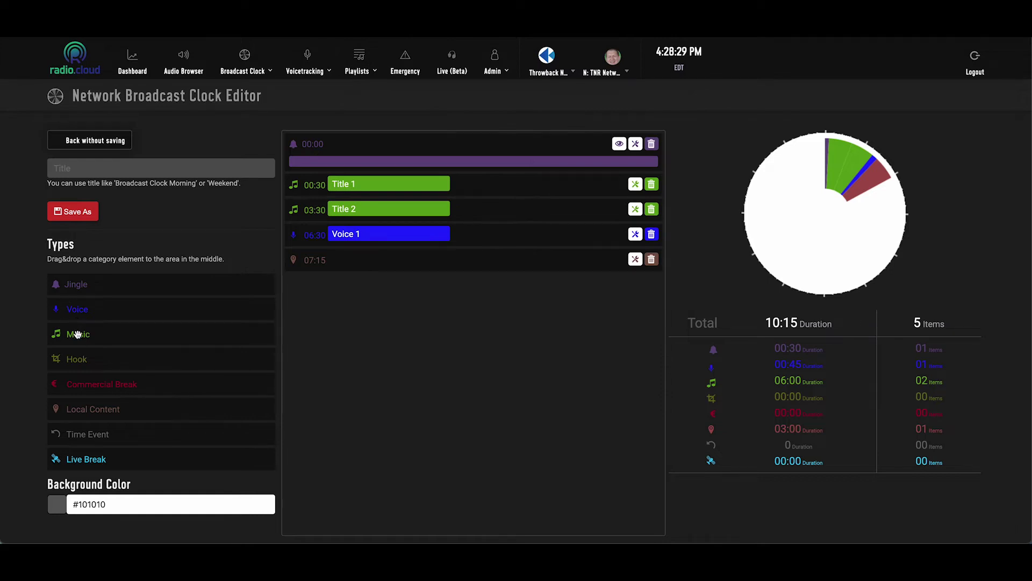
drag(78, 334, 344, 340)
click(439, 348)
drag(113, 289, 317, 333)
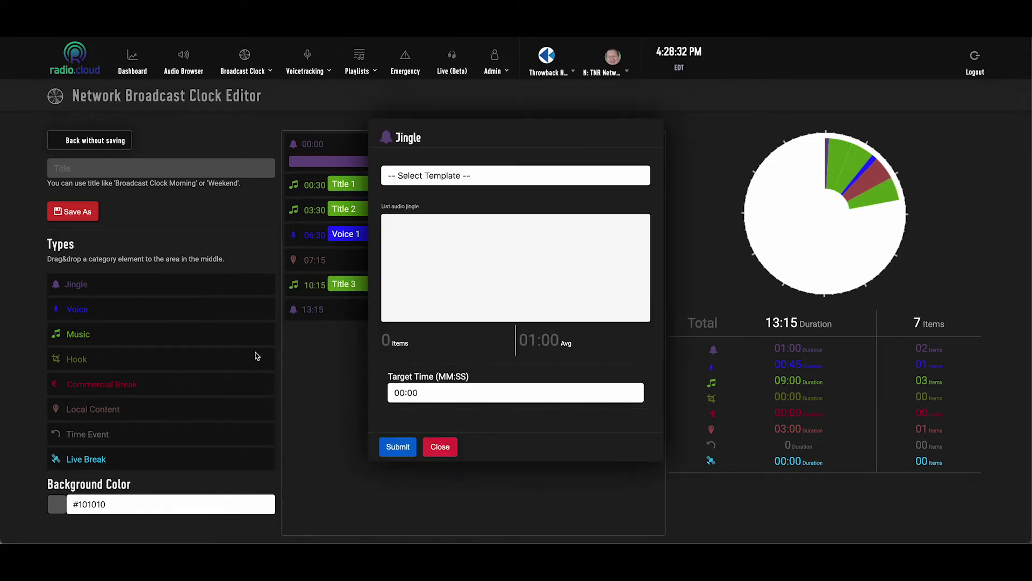
click(452, 451)
drag(161, 385, 376, 383)
click(449, 365)
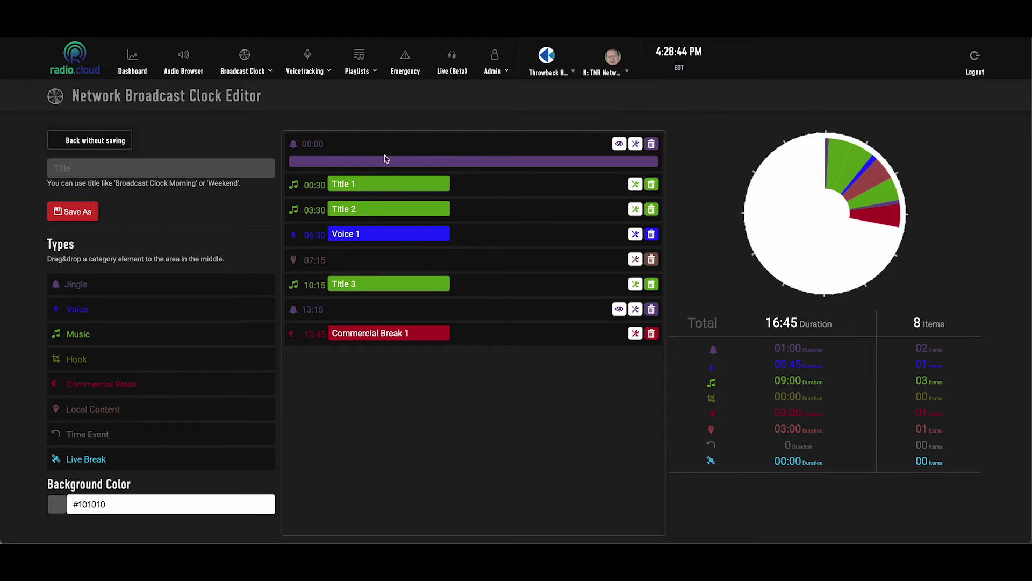
click(95, 141)
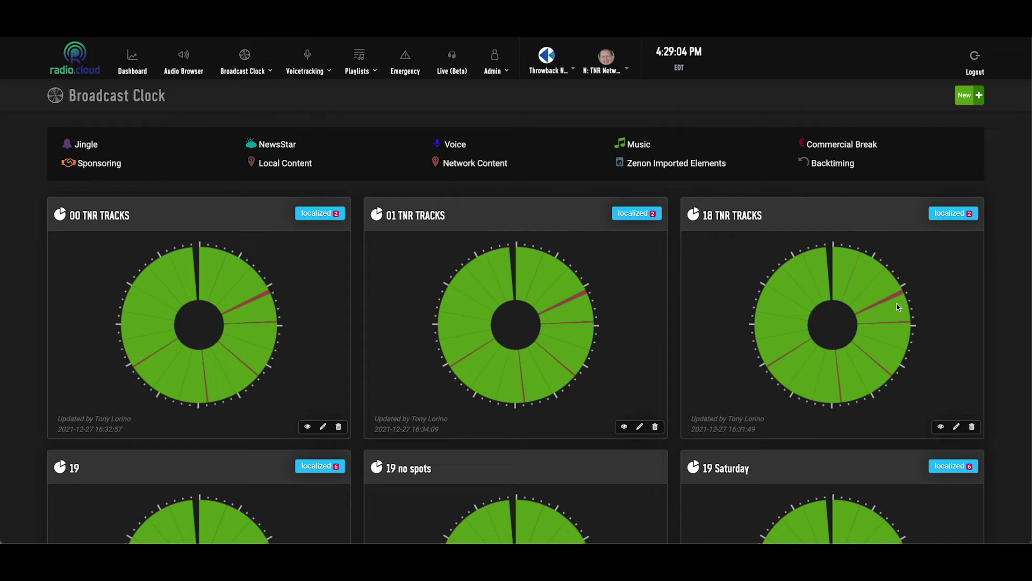
Step: Scroll the Broadcast Clock overview down to the 19 clocks
scroll(897, 307, down, 4)
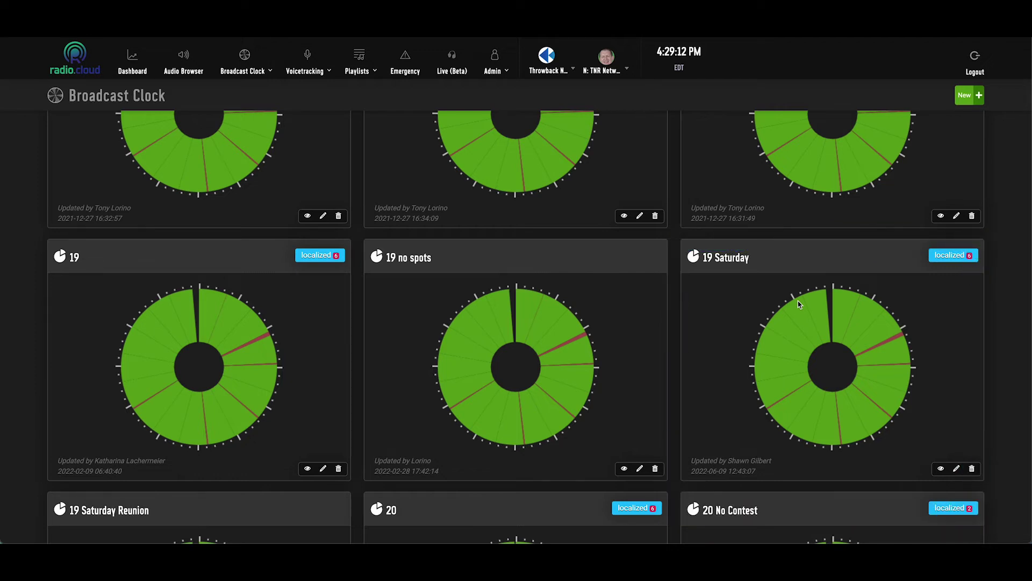
click(958, 262)
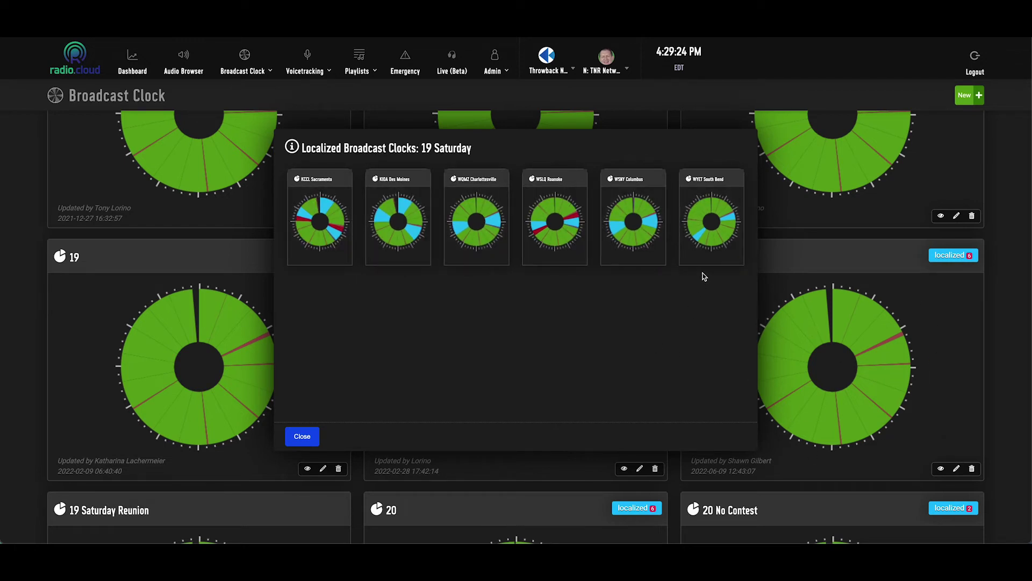
click(303, 437)
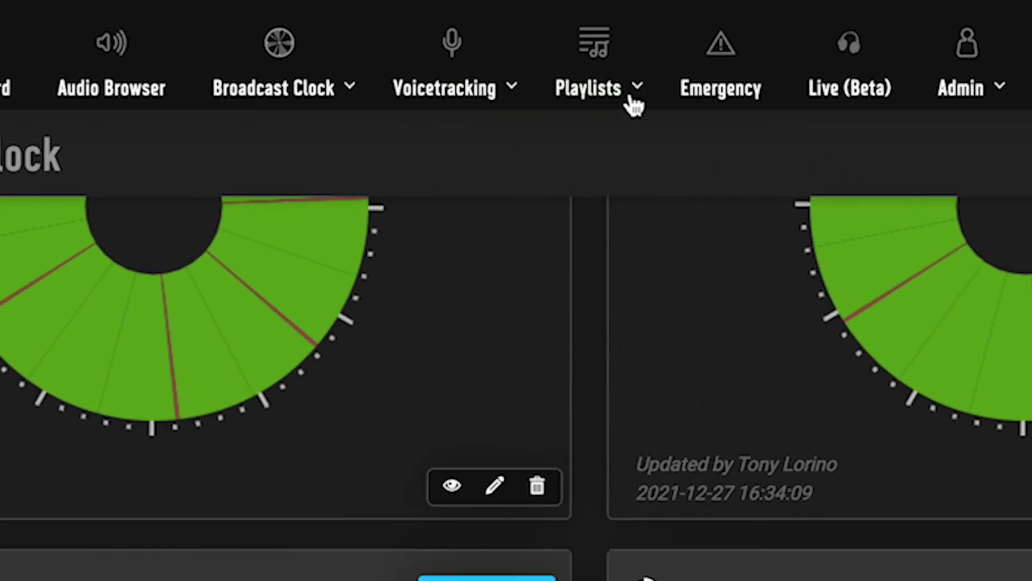
Step: Jump to hour 07 in Local Playlists and open voice-track production for the 07:10 VTrack slot
click(371, 74)
click(386, 88)
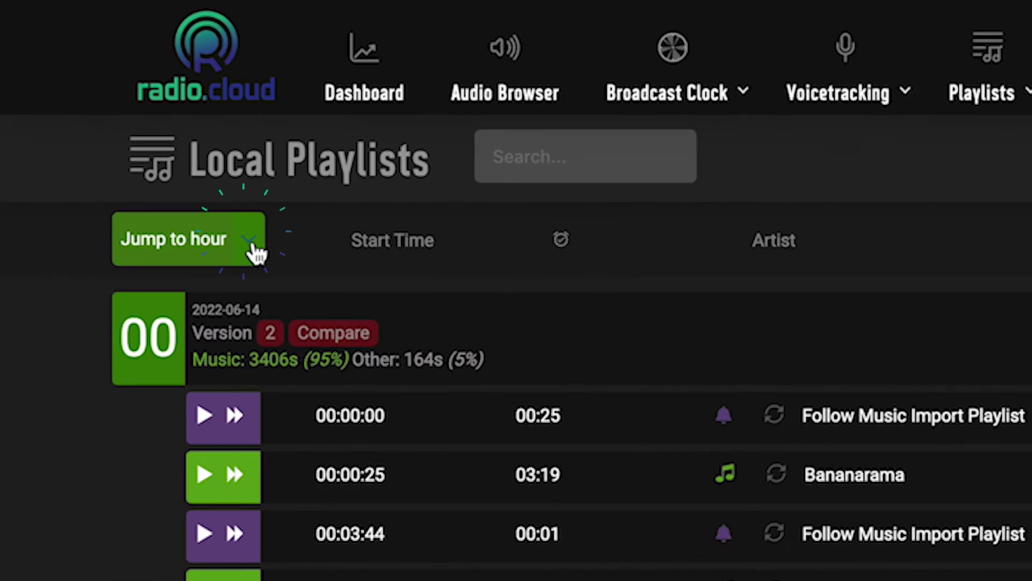
click(92, 129)
click(344, 353)
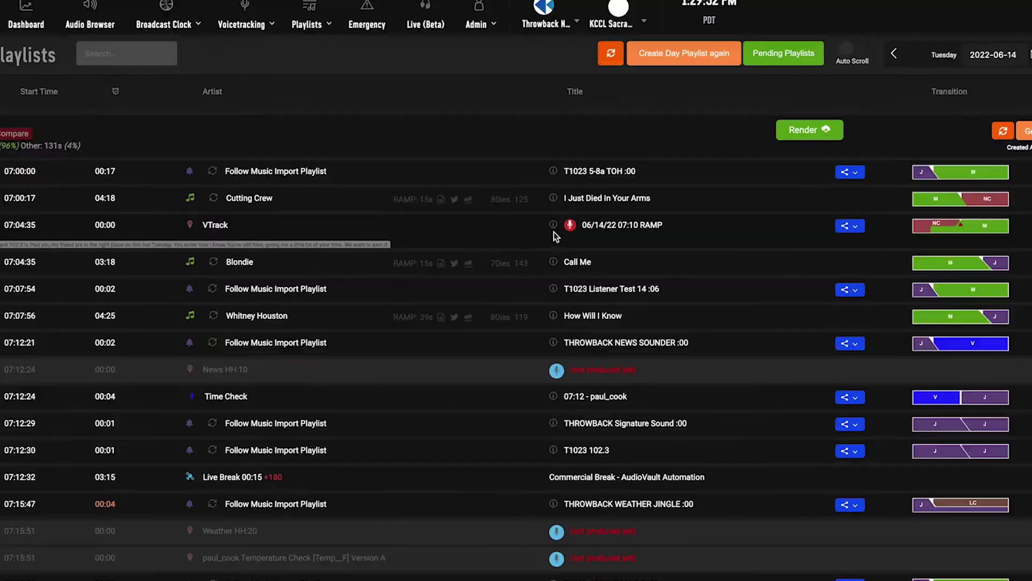
click(568, 231)
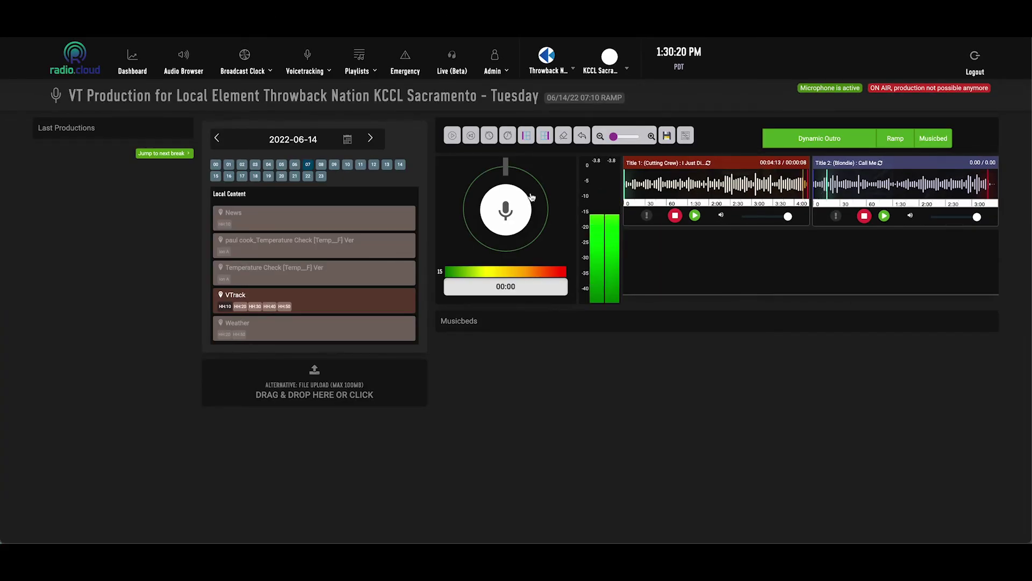
Step: Record a voice-track link bridging Cutting Crew into Blondie's 'Call Me'
click(508, 206)
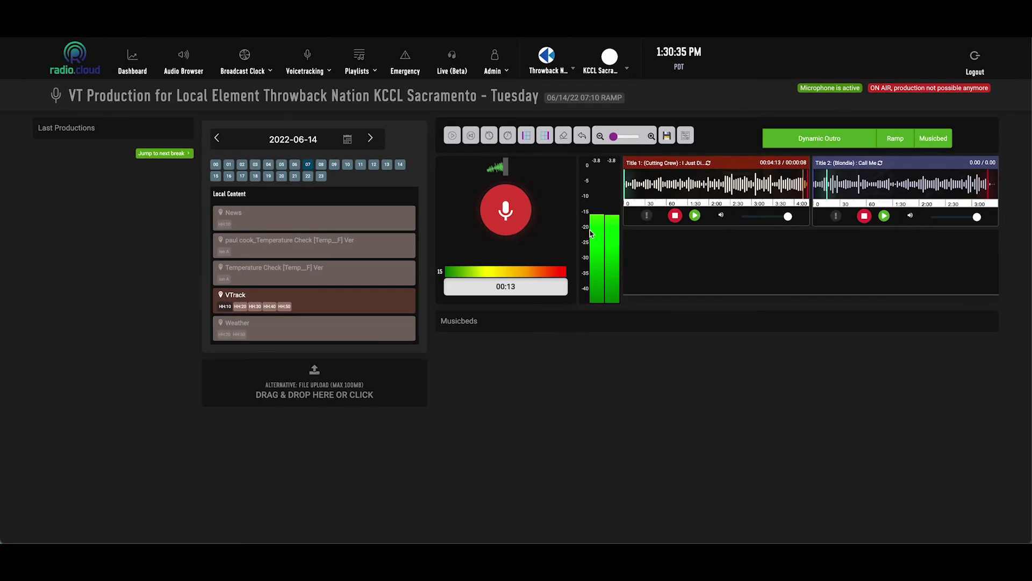
click(524, 220)
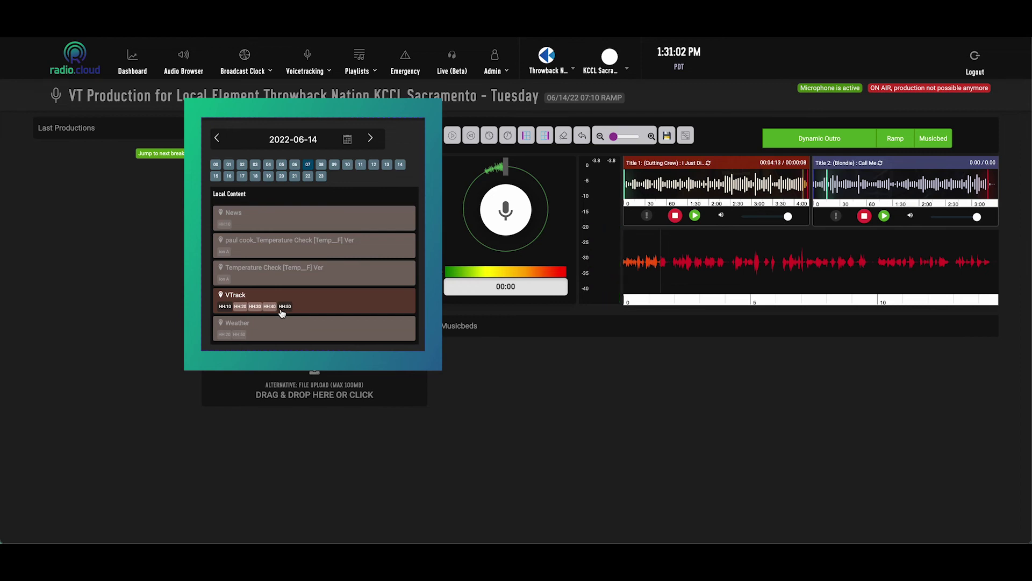
Step: Reveal the transcription text on the 07:04:35 VTrack row of the hour 07 playlist
drag(302, 245, 314, 268)
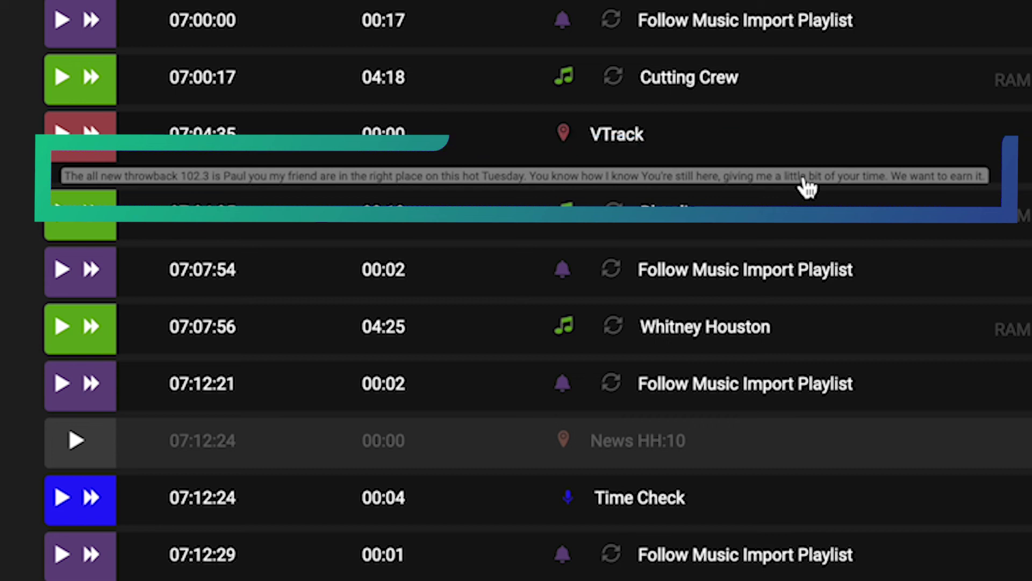
Step: Open the full transcription of the 07:04:35 VTrack voice track
click(806, 185)
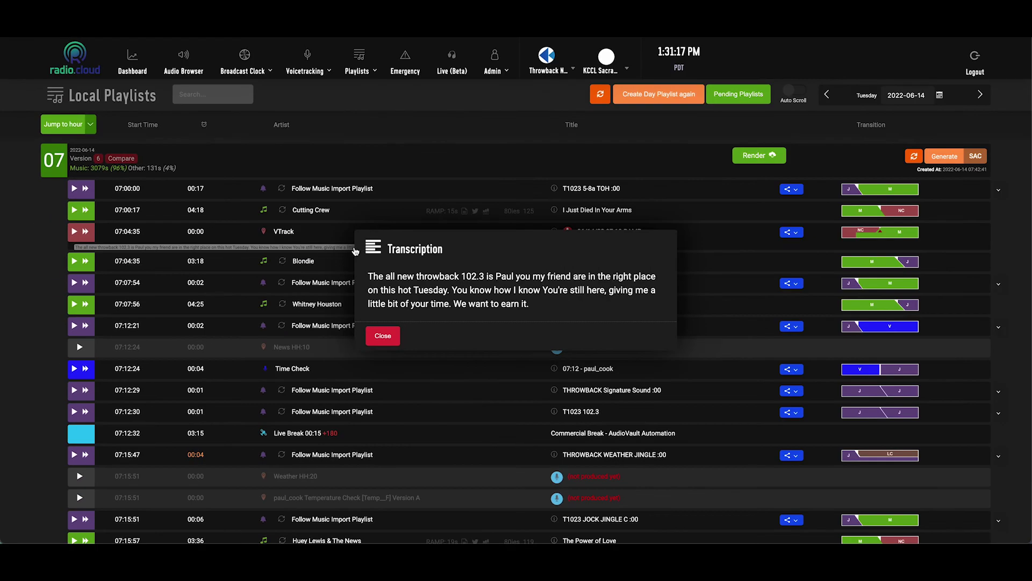